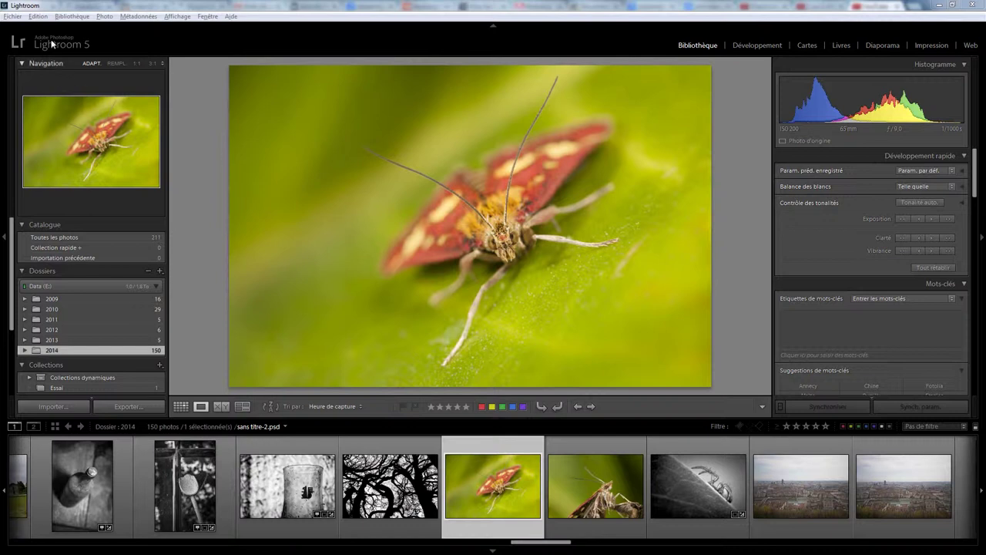
Turn on automatic writing of changes to XMP in the catalog's Metadata settings.
left_click(38, 16)
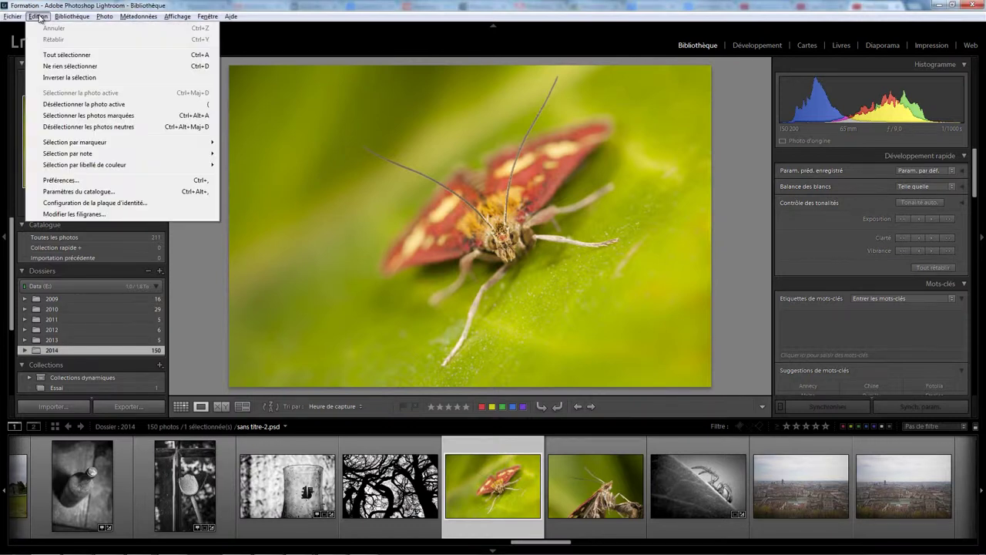
left_click(79, 191)
left_click(523, 210)
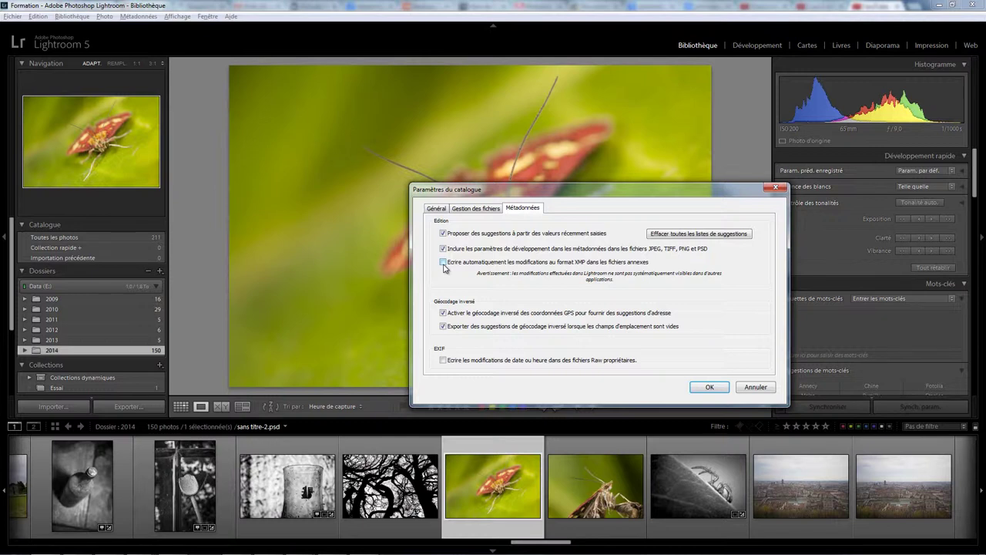
left_click(443, 262)
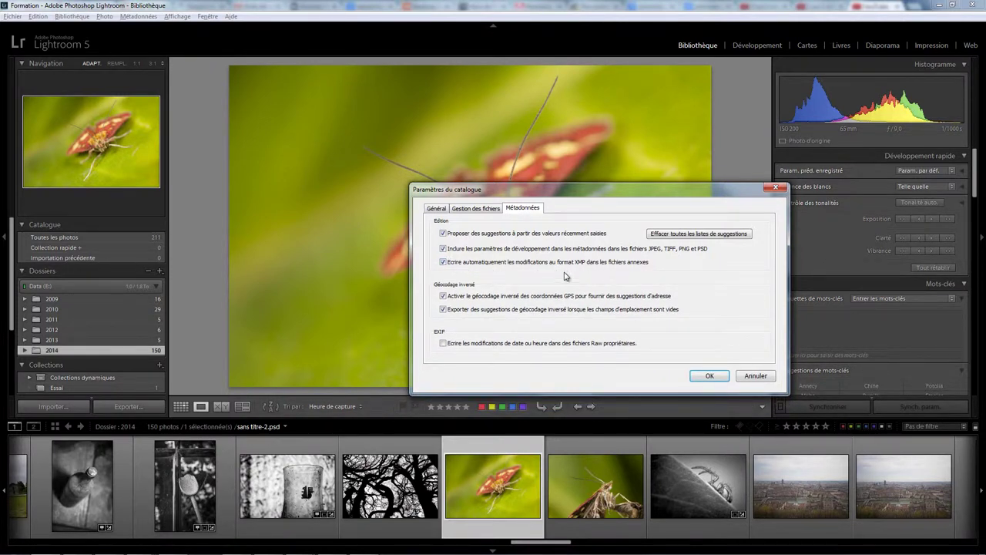
left_click(709, 376)
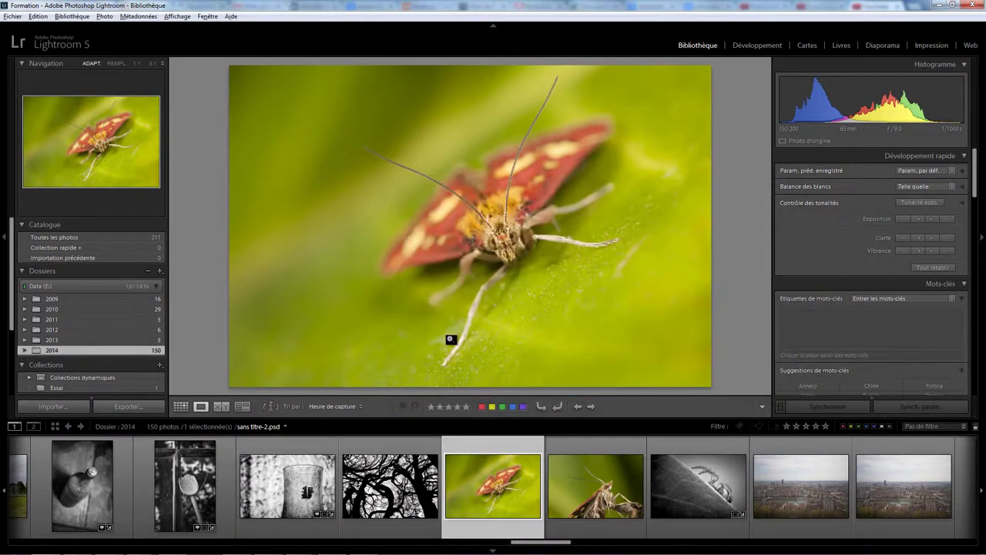
In the import window, enable a second copy of imports in I:\Formation.
left_click(13, 17)
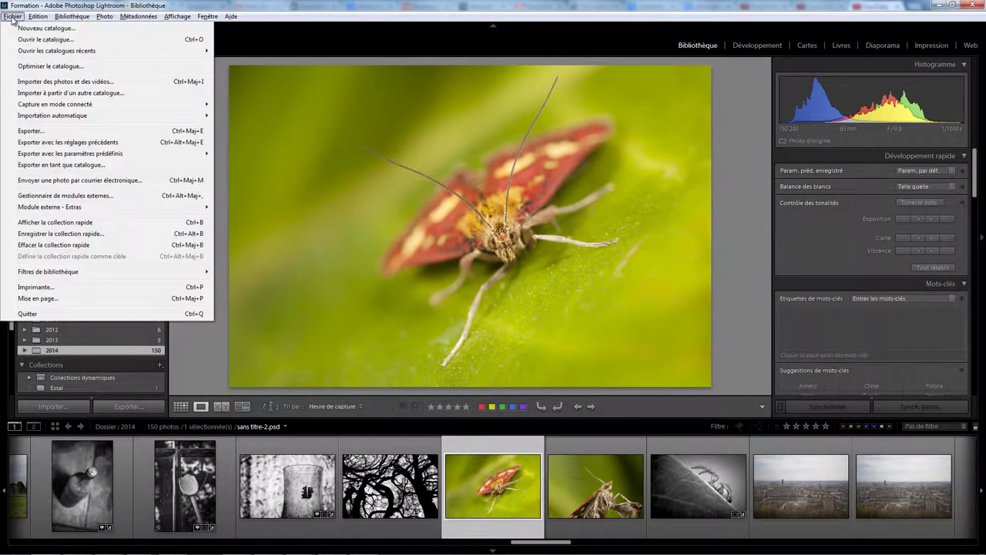
left_click(60, 82)
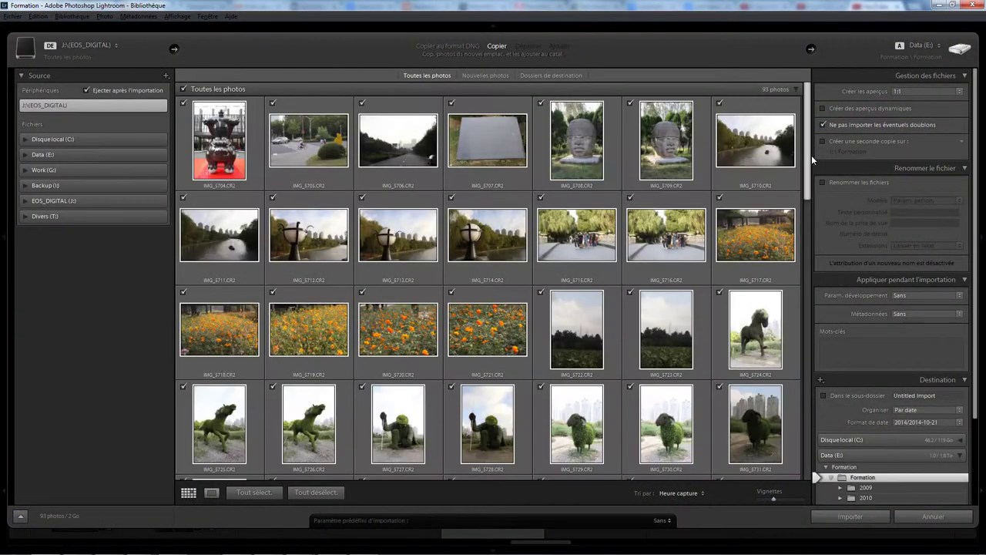
left_click(822, 142)
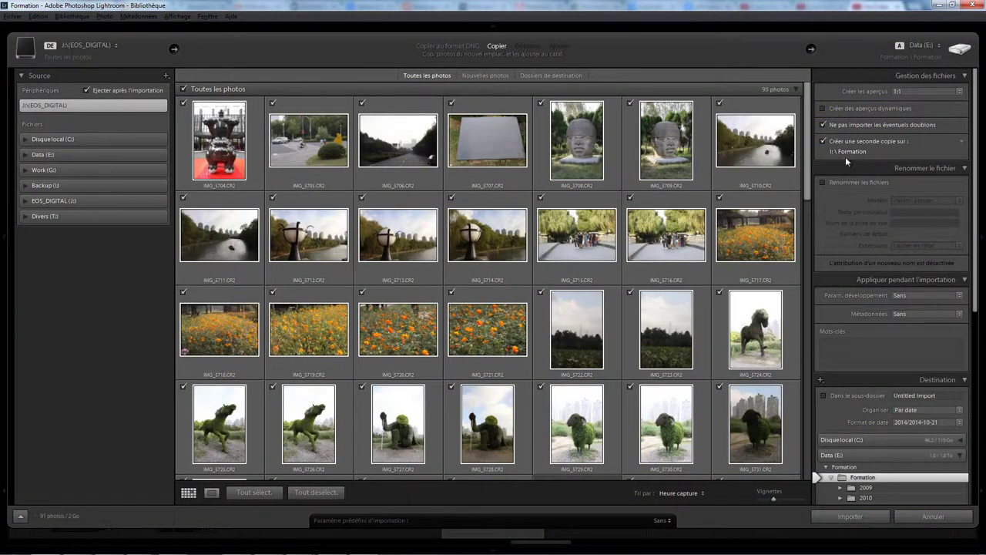
Deselect all photos, tick only IMG_5791.CR2, and import it.
left_click(329, 492)
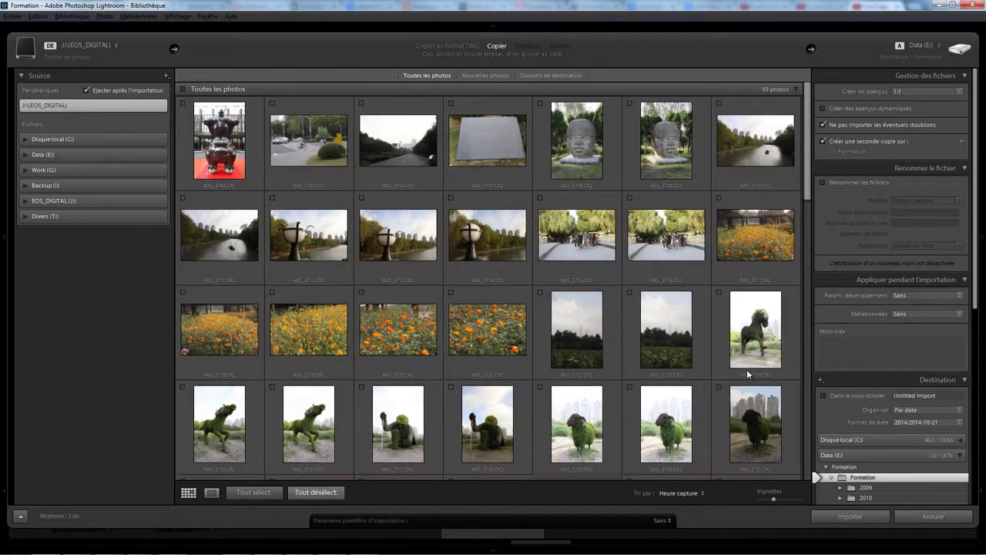
left_click_drag(807, 192, 806, 481)
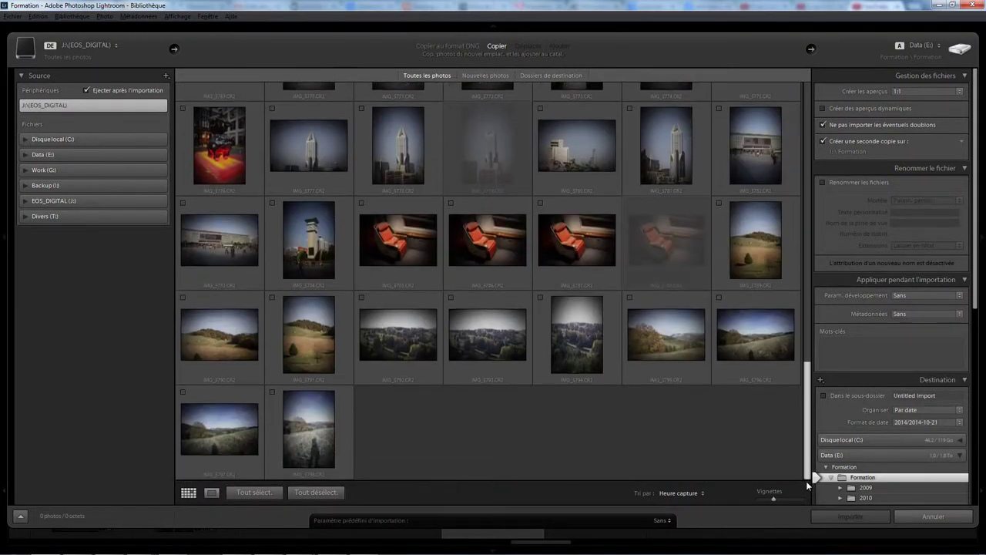
left_click(314, 339)
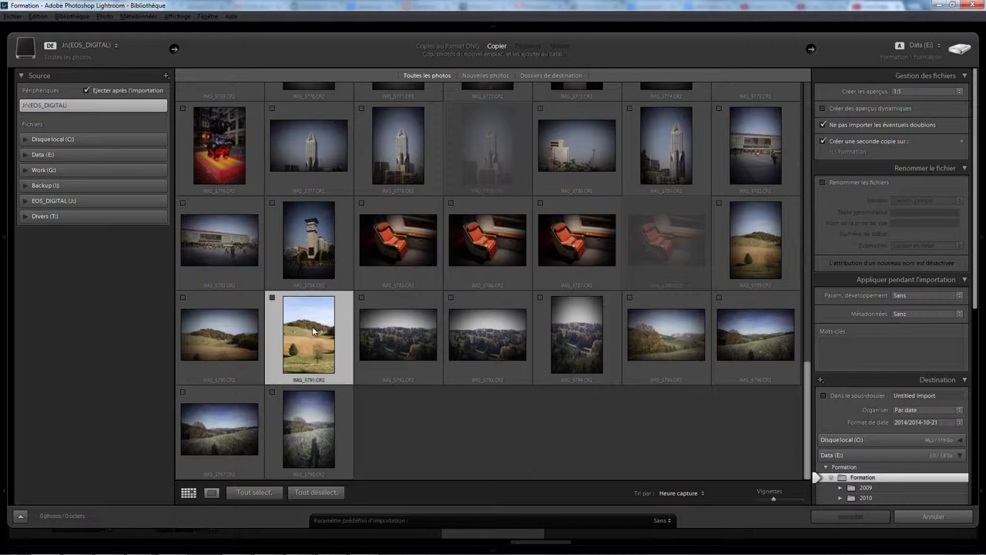
left_click(272, 297)
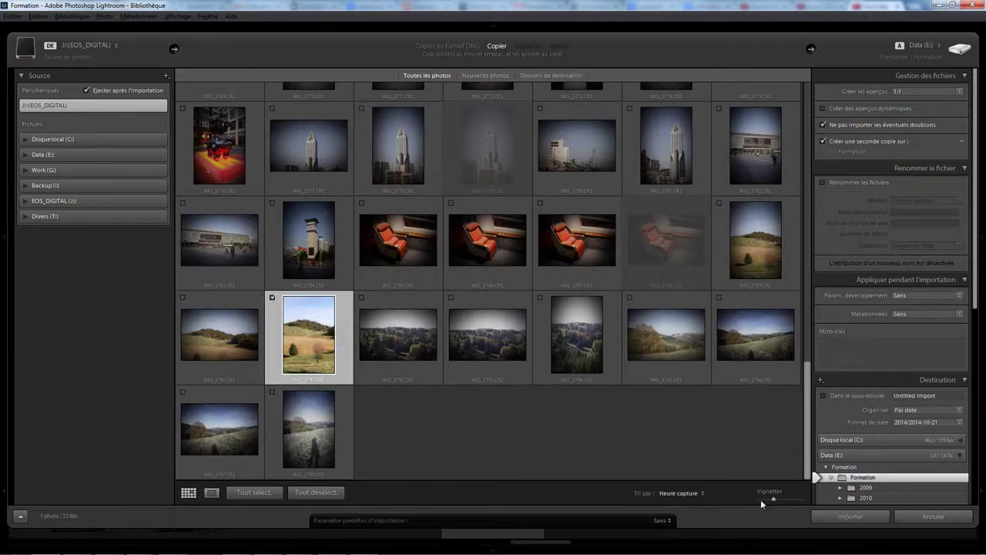
left_click(846, 517)
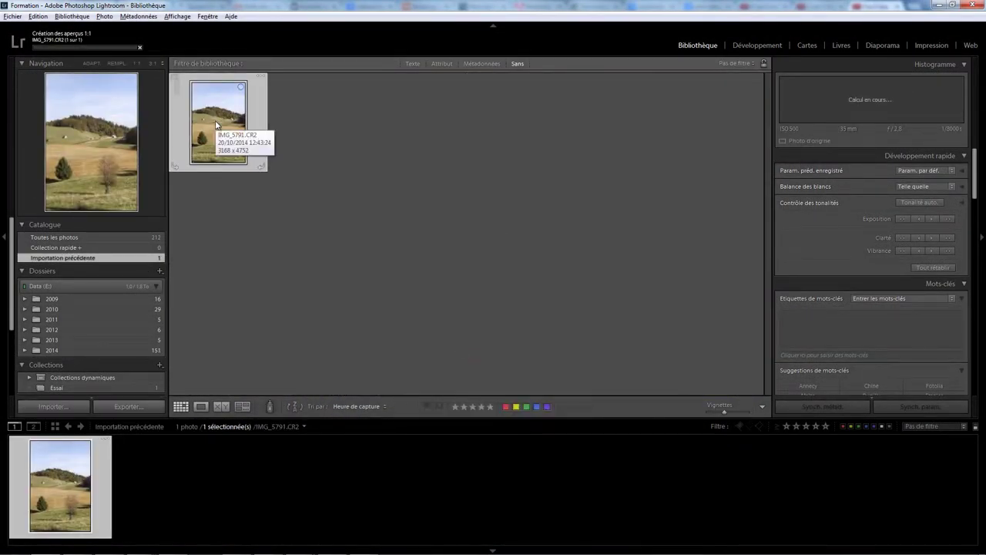
Develop IMG_5791 with Clarity +44, Vibrance +43, Highlights -49, blue luminance -26, then quit.
double_click(217, 119)
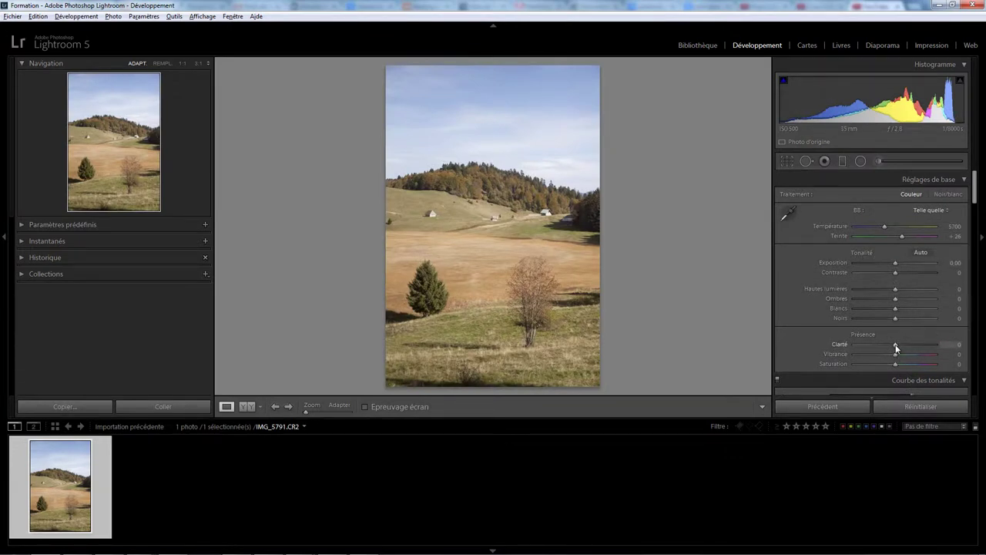
mouse_move(895, 346)
left_mouse_down()
mouse_move(913, 347)
mouse_move(913, 357)
left_mouse_up()
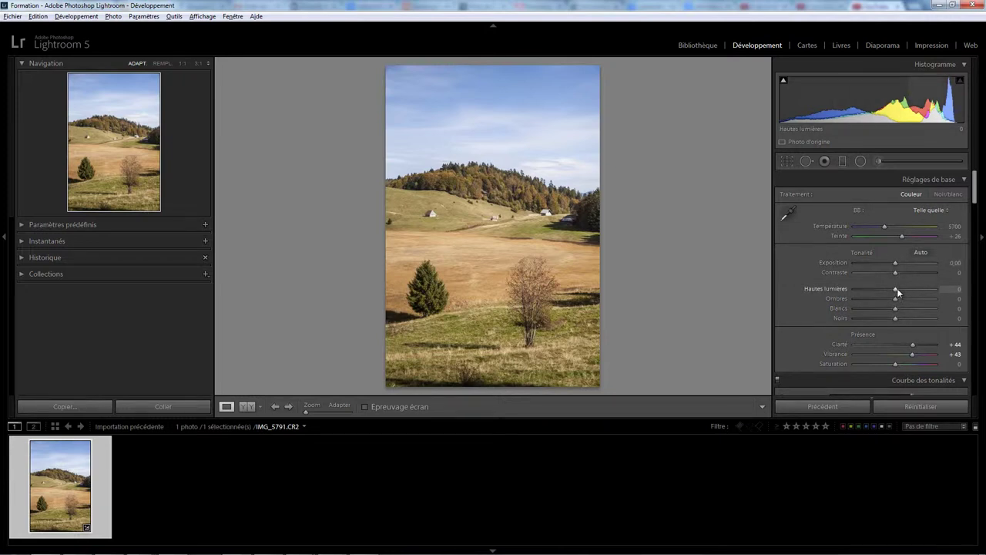
left_click_drag(895, 290, 875, 290)
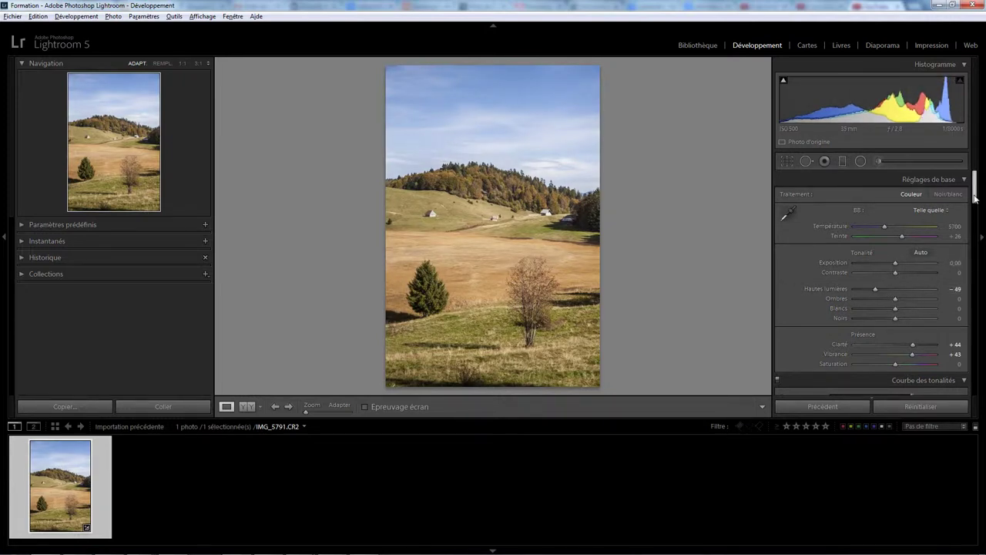
mouse_move(974, 188)
left_mouse_down()
mouse_move(976, 279)
mouse_move(975, 265)
left_mouse_up()
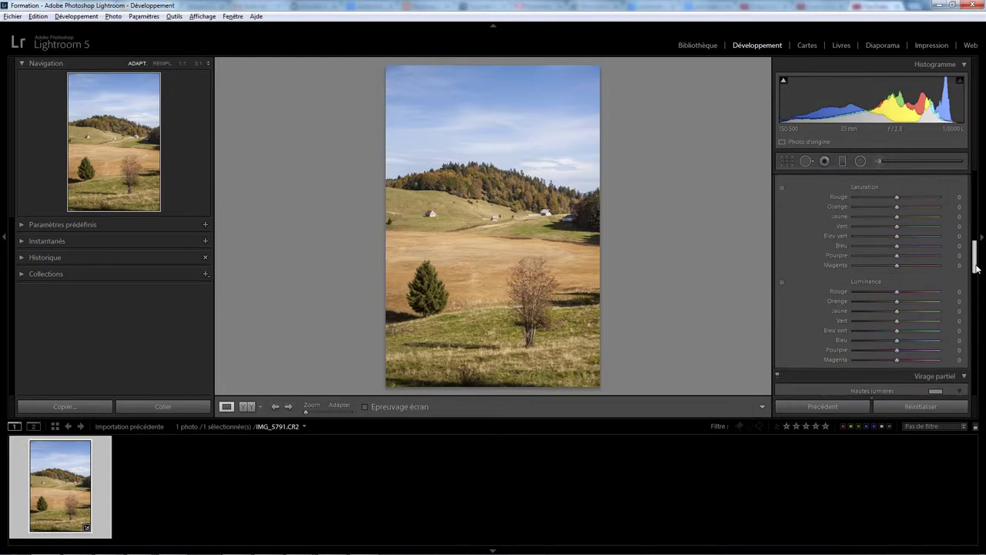
left_click_drag(896, 339, 885, 340)
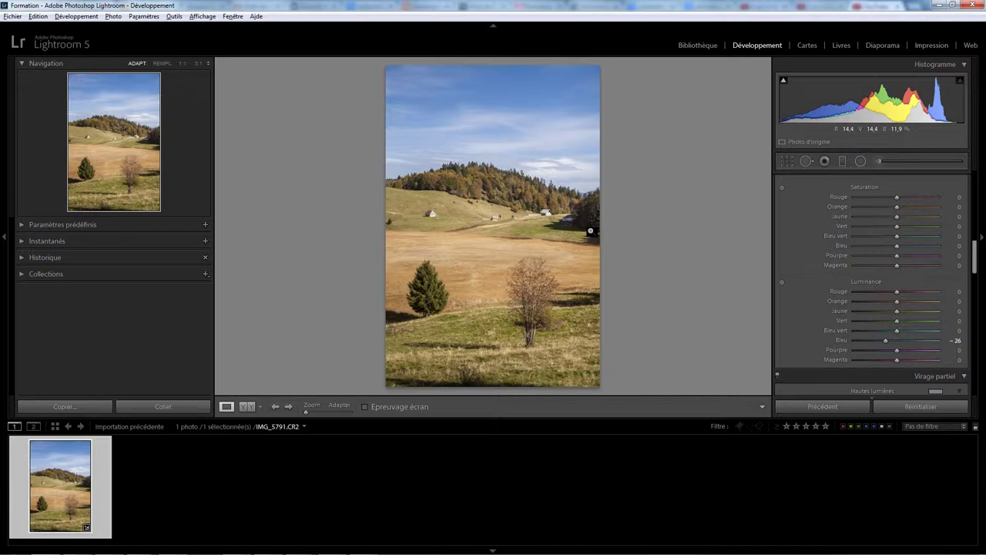
left_click(970, 5)
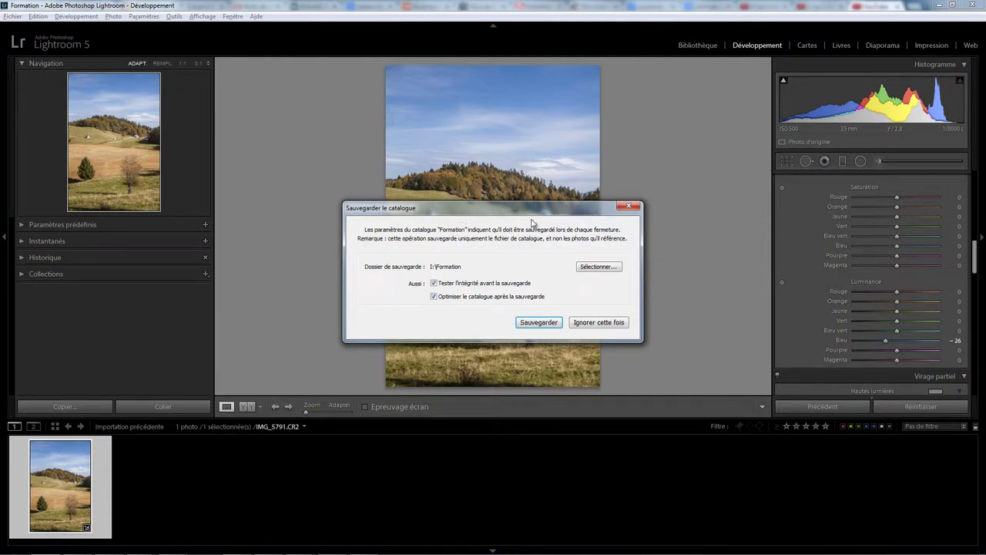
Skip the catalog backup, delete Formation.lrcat to the Recycle Bin, and dismiss the missing-catalogue warning.
left_click(590, 327)
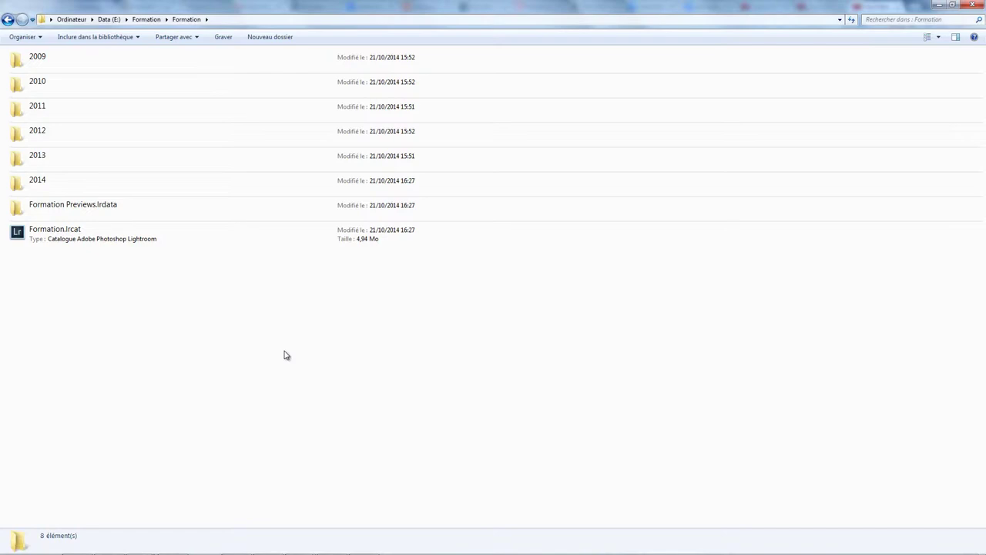
left_click(80, 235)
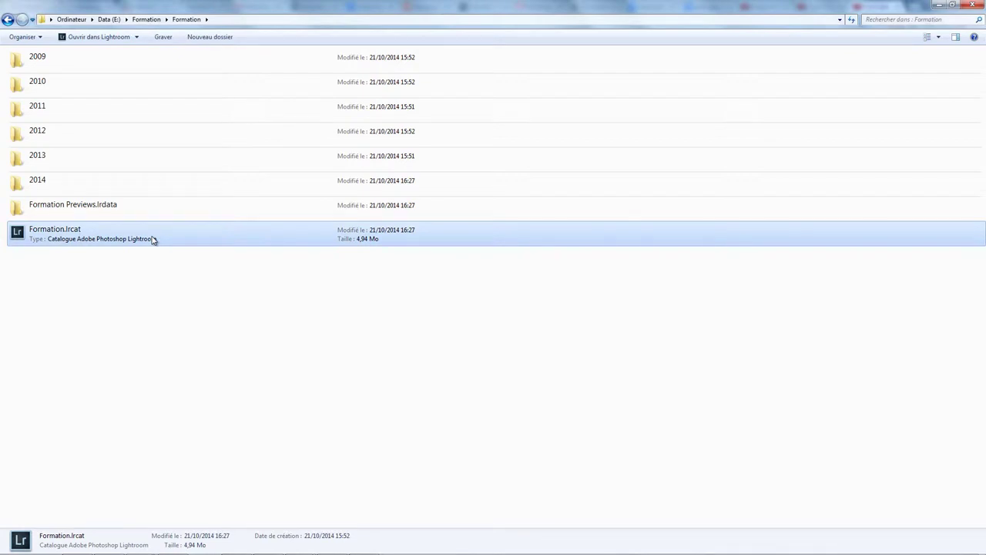
key("Delete")
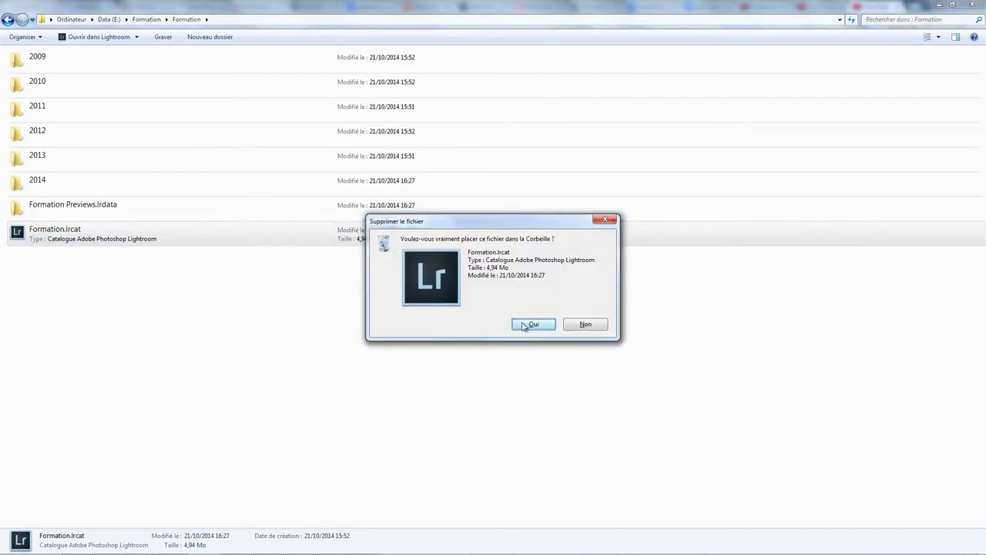
left_click(523, 323)
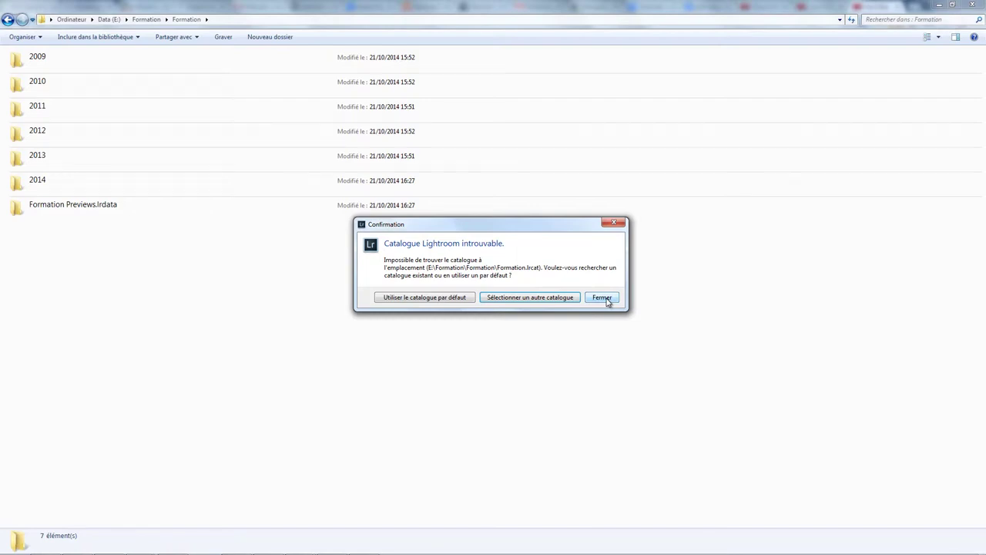
left_click(602, 297)
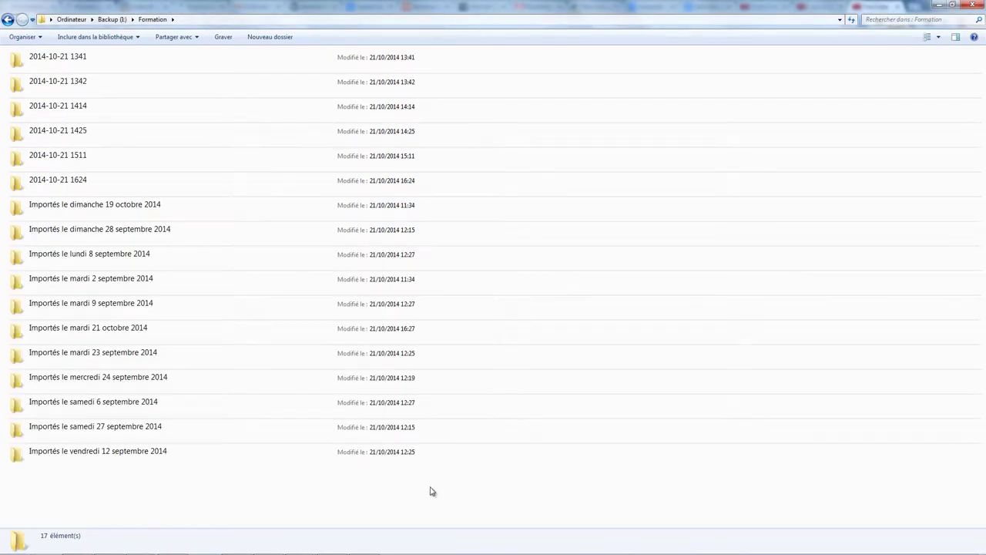
double_click(80, 185)
left_click(53, 65)
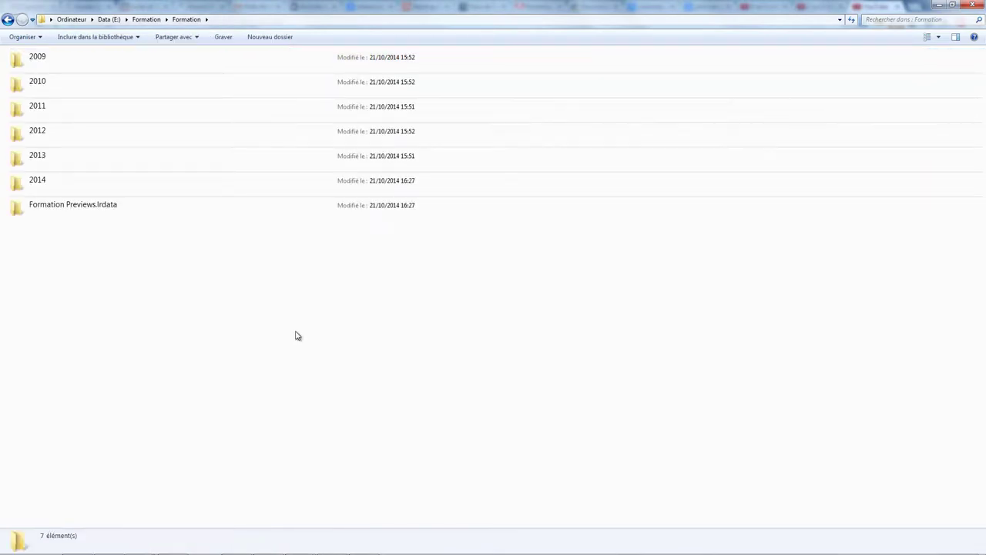
key("ctrl+v")
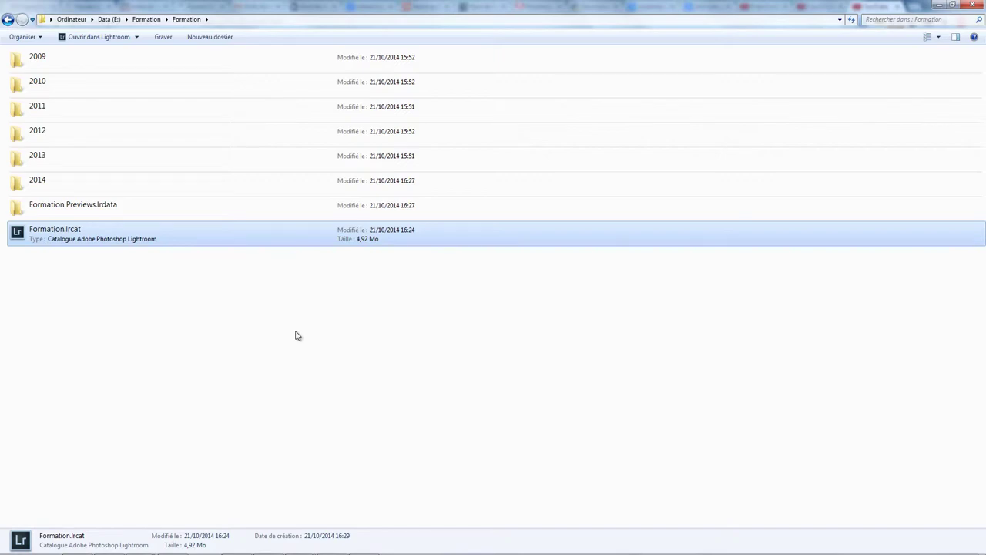
key("Return")
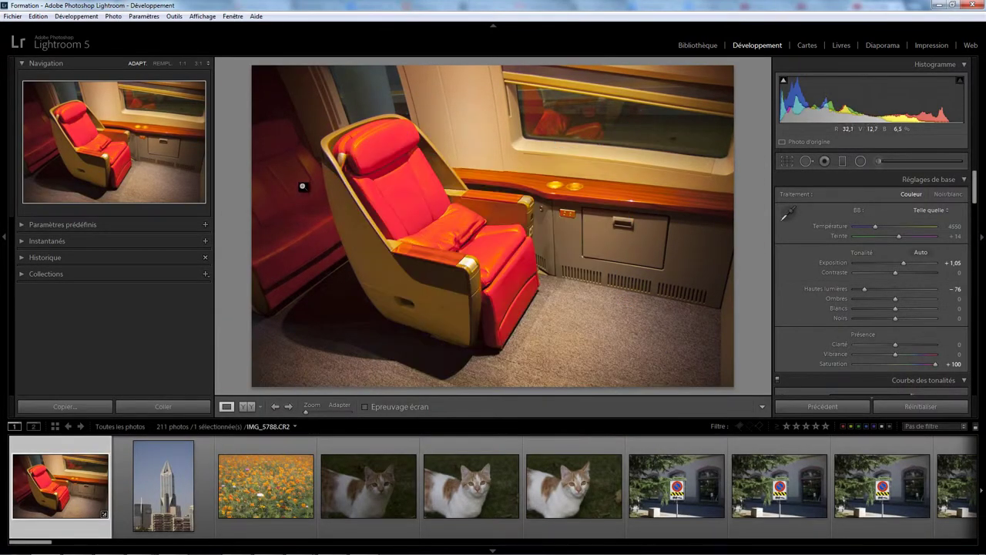
Switch to the Library and display the 2014 folder's 150 photos.
left_click(697, 45)
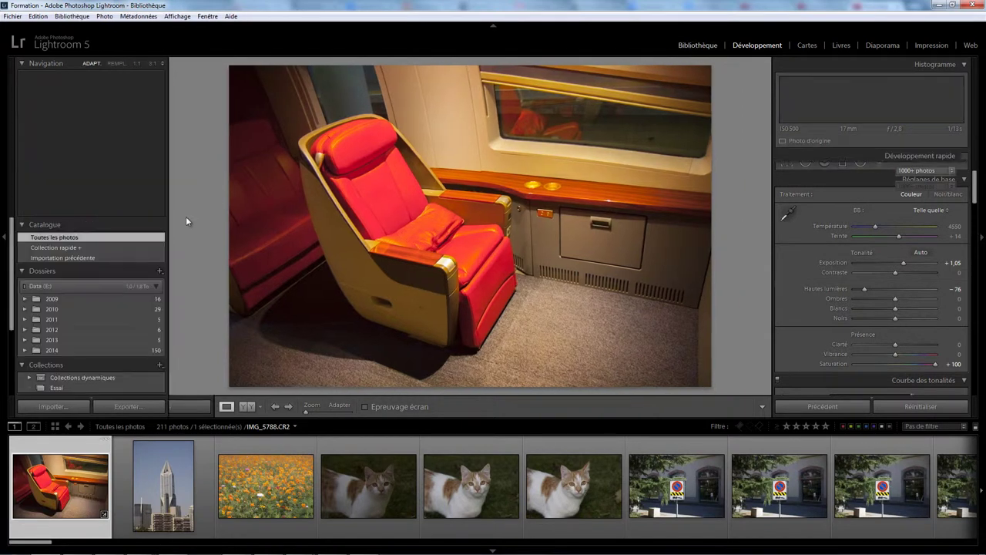
left_click(51, 350)
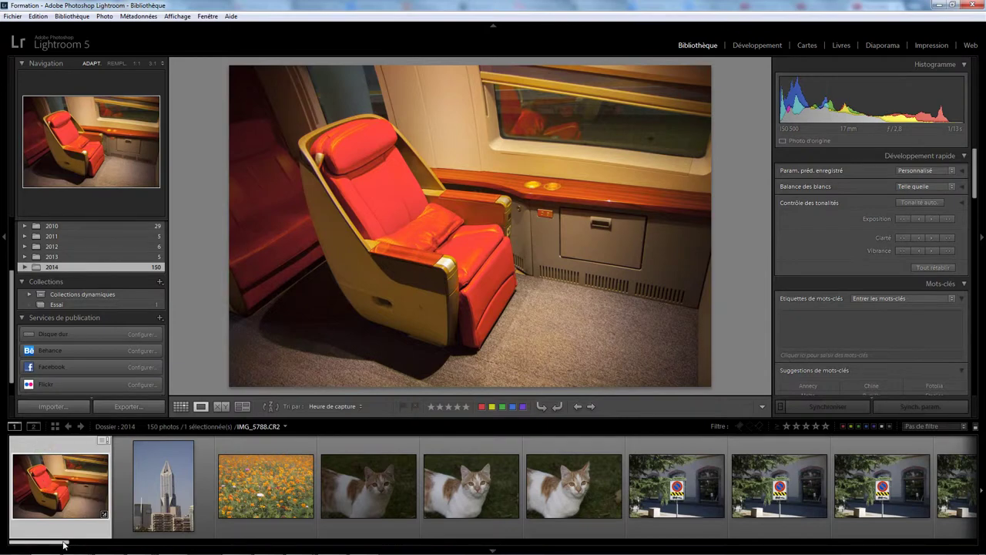
left_click_drag(64, 544, 50, 547)
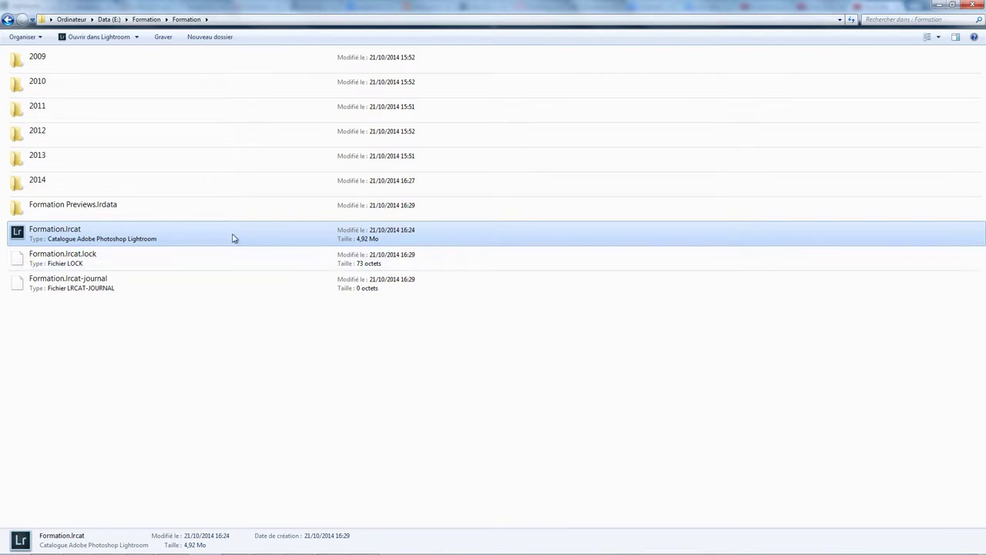
Browse to 2014\2014-10-20 and read the IMG_5791.xmp sidecar in Notepad before closing it.
double_click(49, 185)
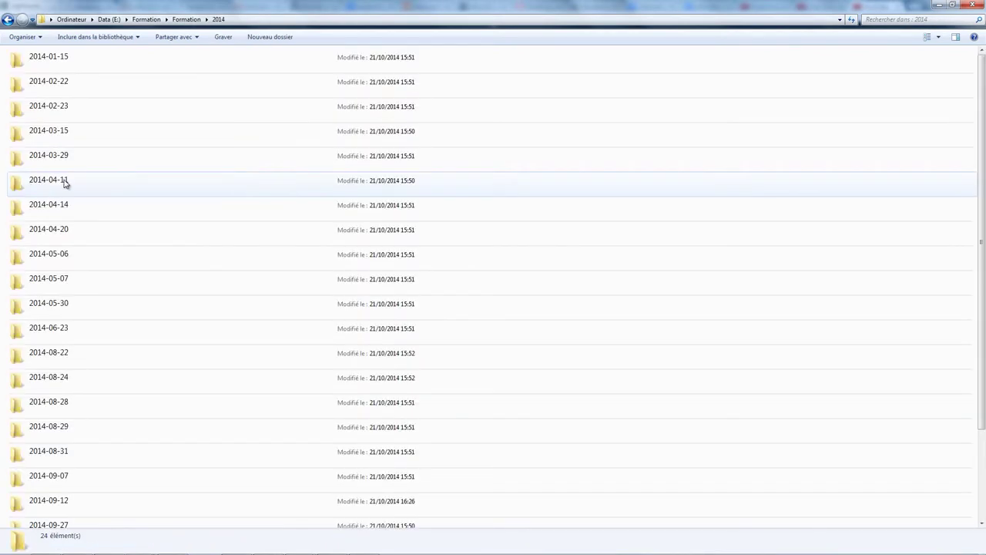
scroll(131, 216, "down", 2)
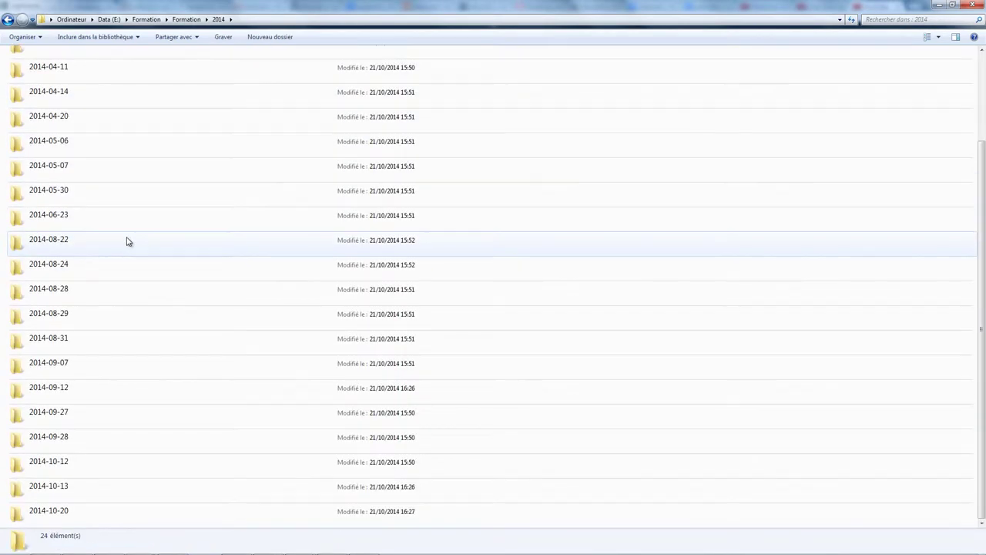
double_click(49, 513)
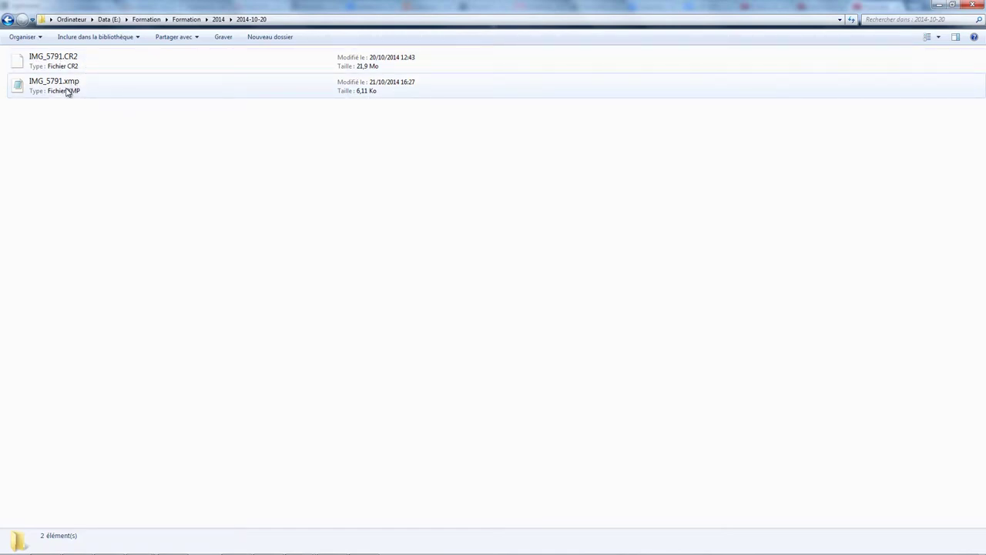
double_click(67, 92)
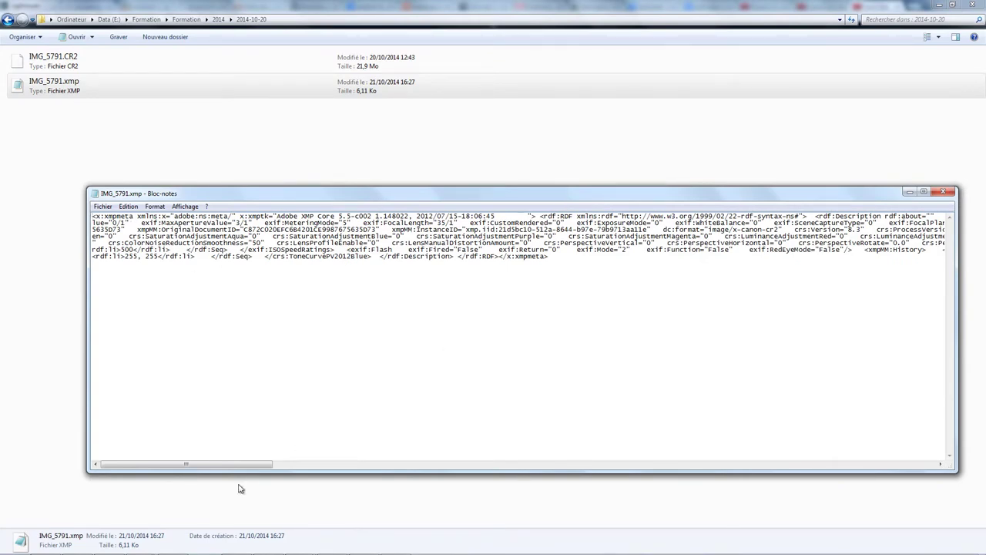
mouse_move(260, 464)
left_mouse_down()
mouse_move(902, 467)
mouse_move(830, 484)
mouse_move(539, 497)
mouse_move(213, 483)
mouse_move(375, 462)
mouse_move(147, 469)
left_mouse_up()
left_click(943, 191)
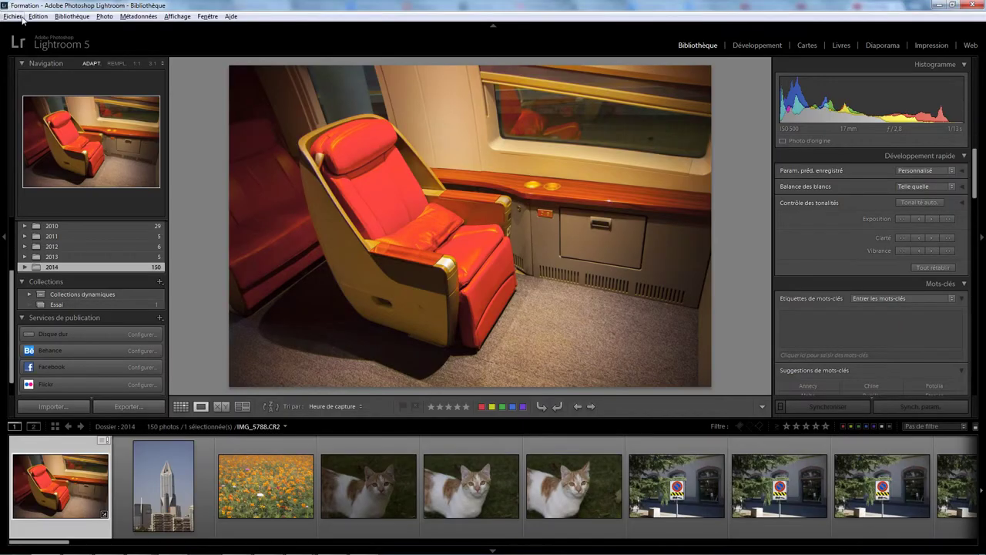
Import IMG_5791.CR2 using the Add option so it stays in its current location.
left_click(13, 16)
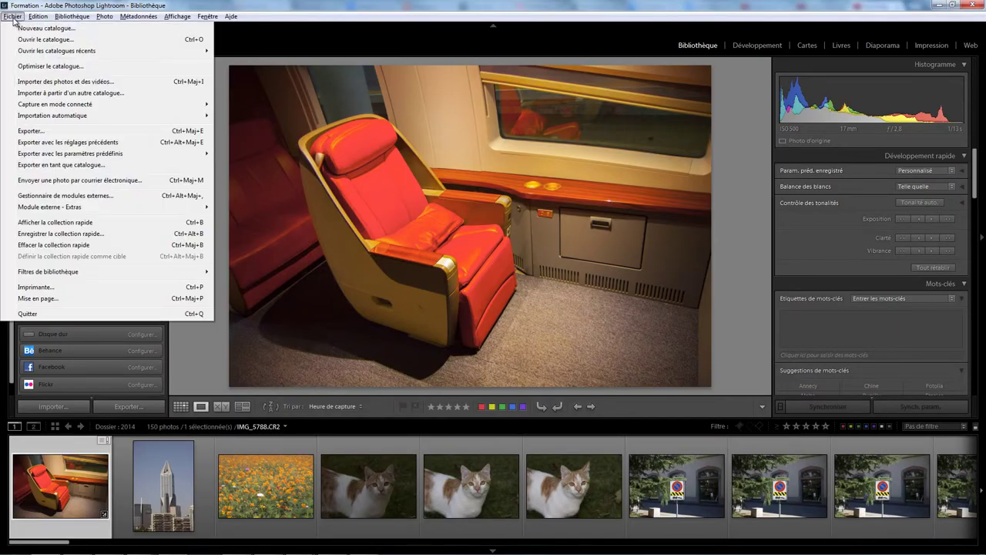
left_click(42, 81)
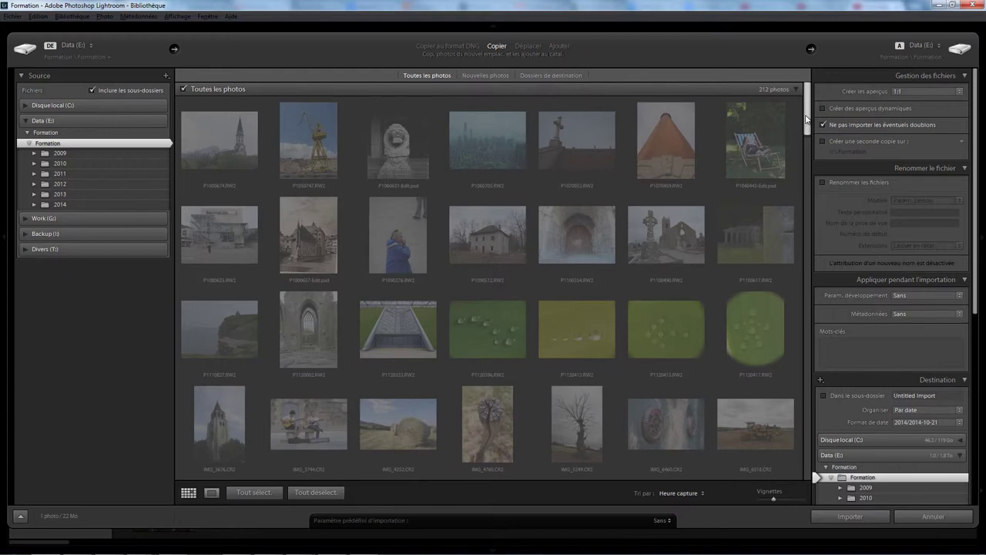
left_click_drag(805, 115, 806, 455)
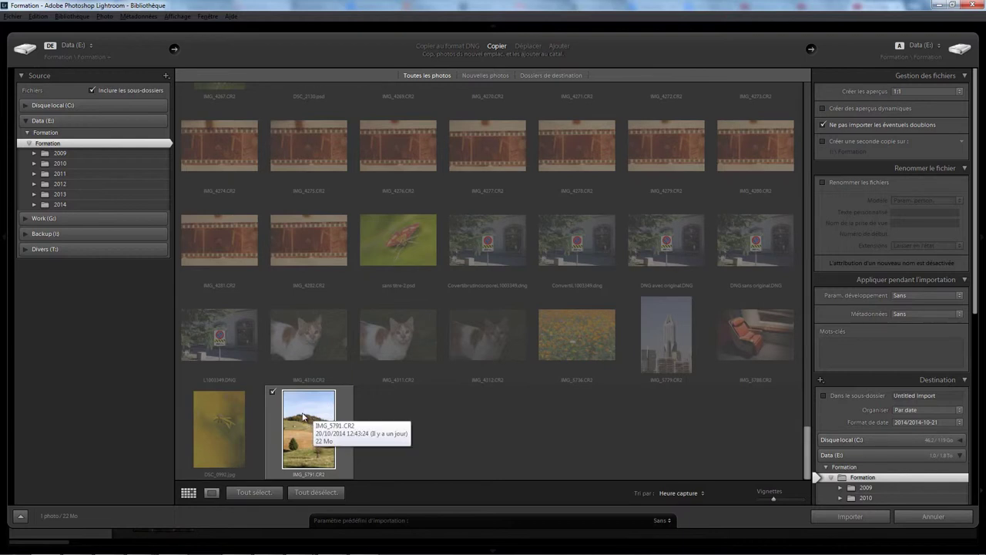
mouse_move(308, 429)
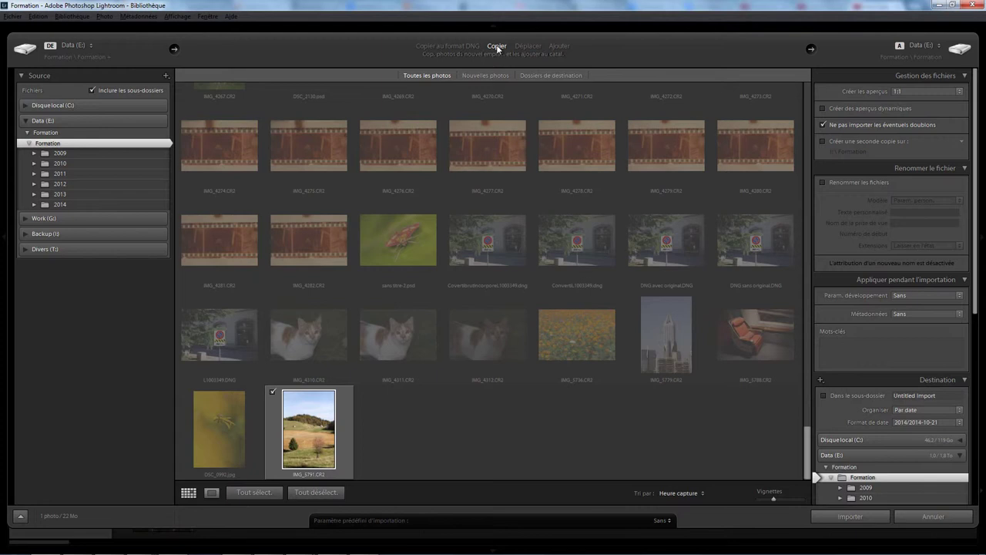
left_click(559, 47)
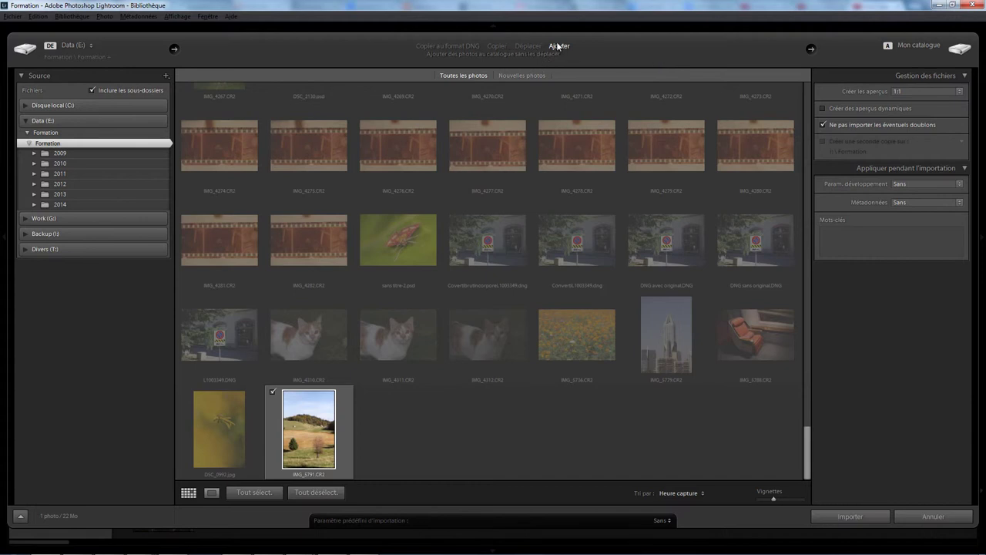
left_click(848, 517)
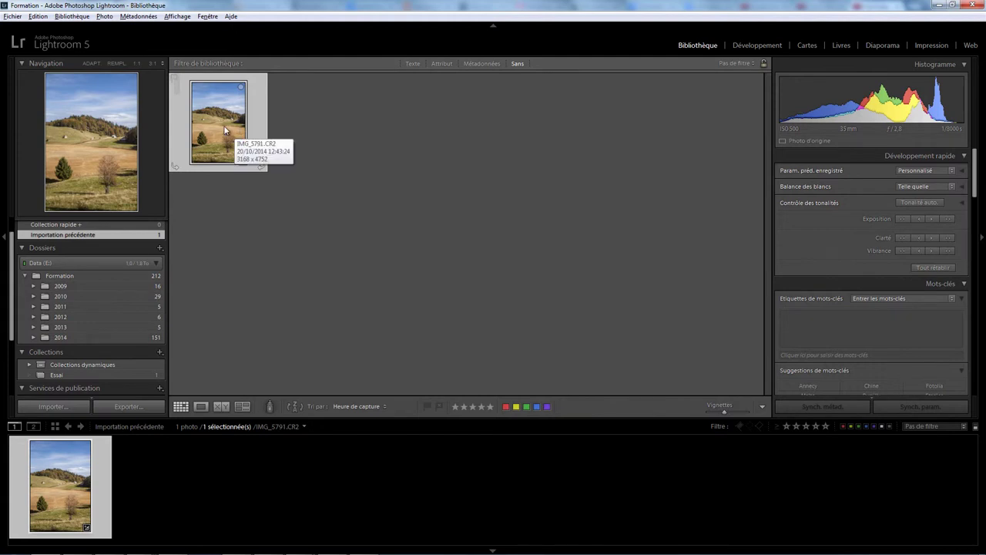
Open IMG_5791.CR2 in Develop and scroll down to check the recovered blue luminance -26.
double_click(223, 128)
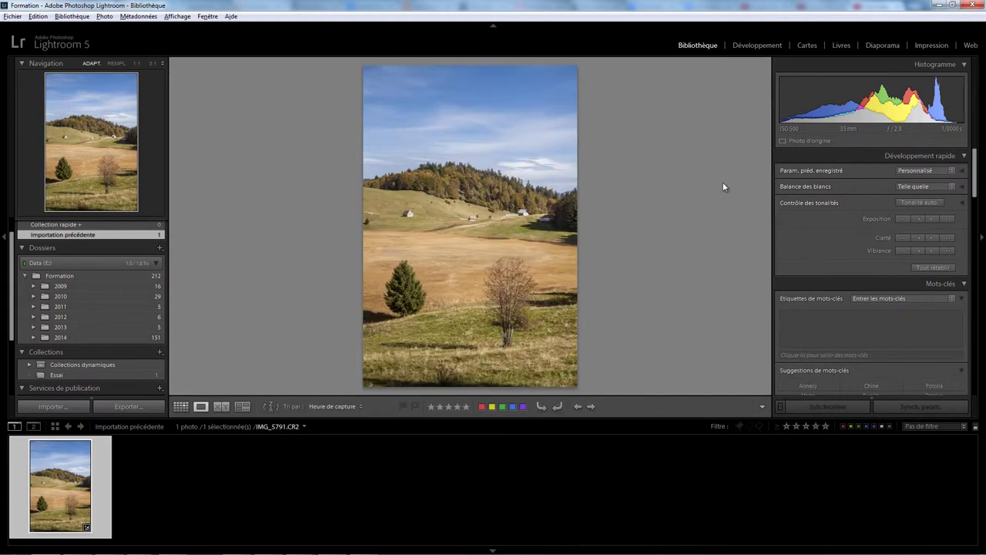
left_click(759, 45)
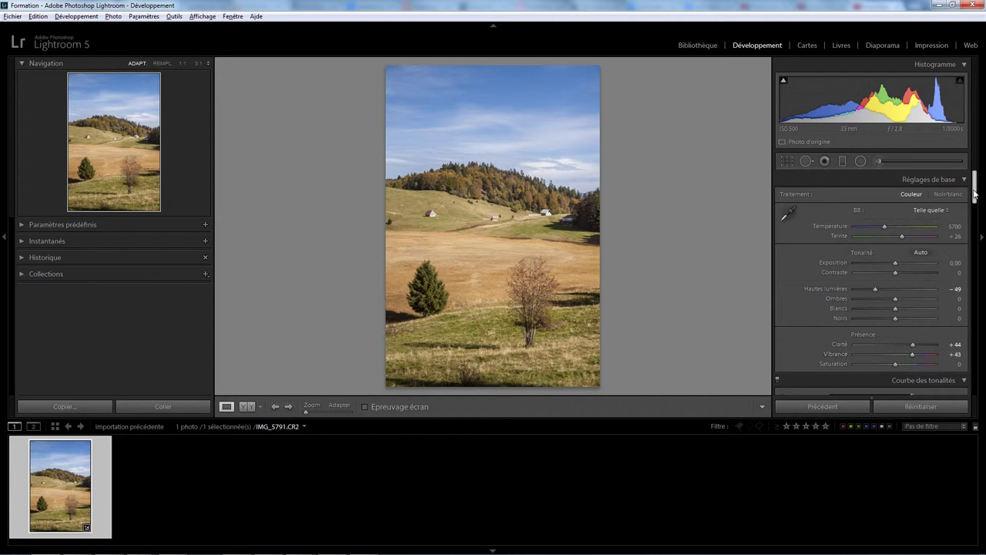
left_click_drag(974, 194, 975, 254)
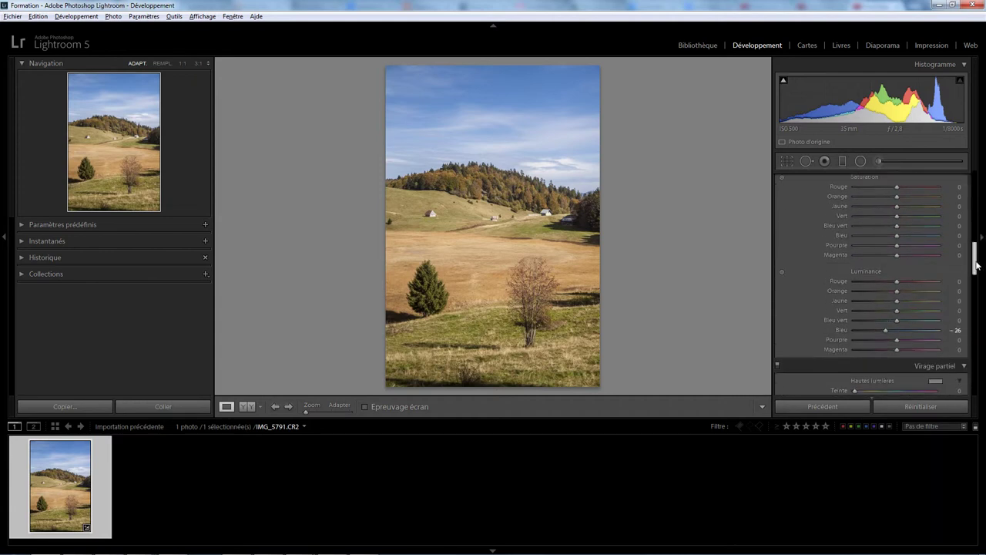